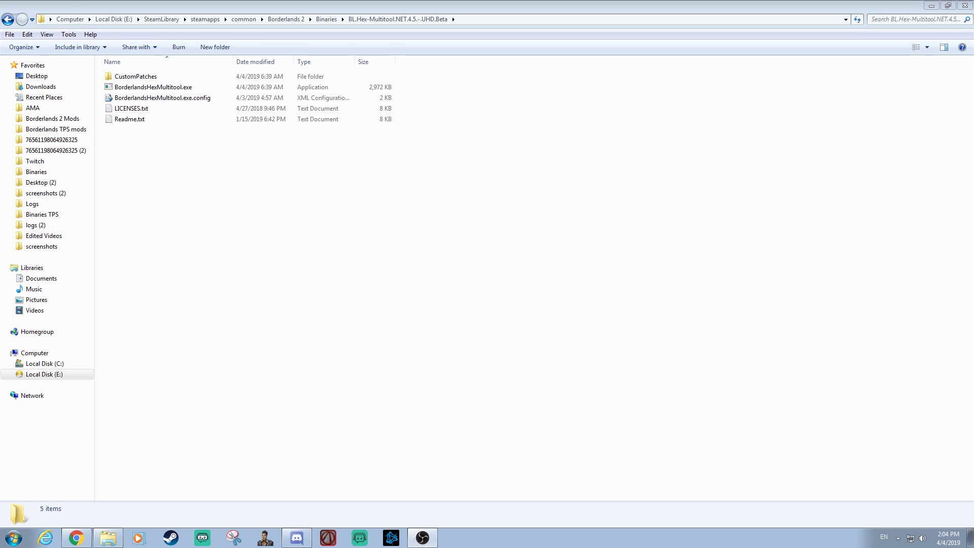
# - Launch BorderlandsHexMultitool.exe, allow it to run, and expand the Setup Filepaths section
pyautogui.click(794, 340)
pyautogui.click(728, 231)
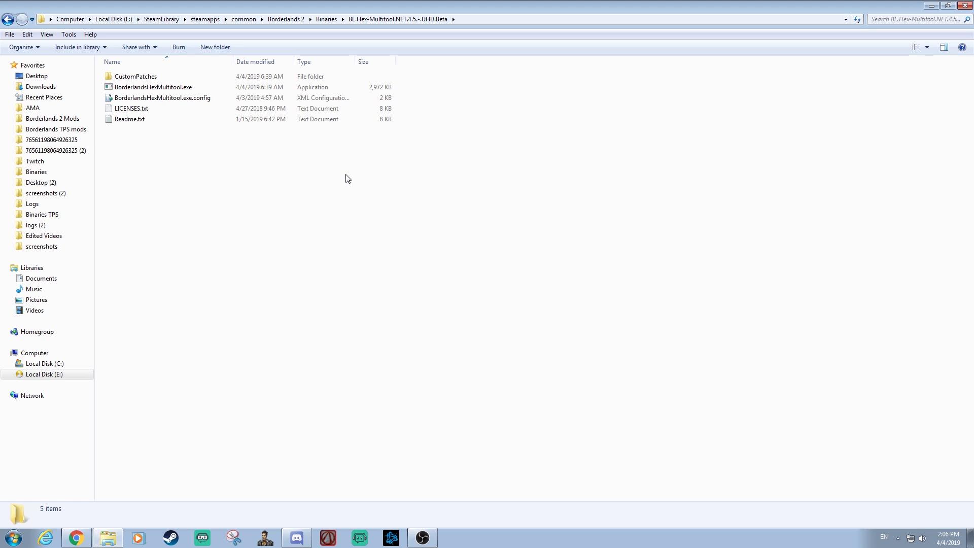
pyautogui.doubleClick(218, 87)
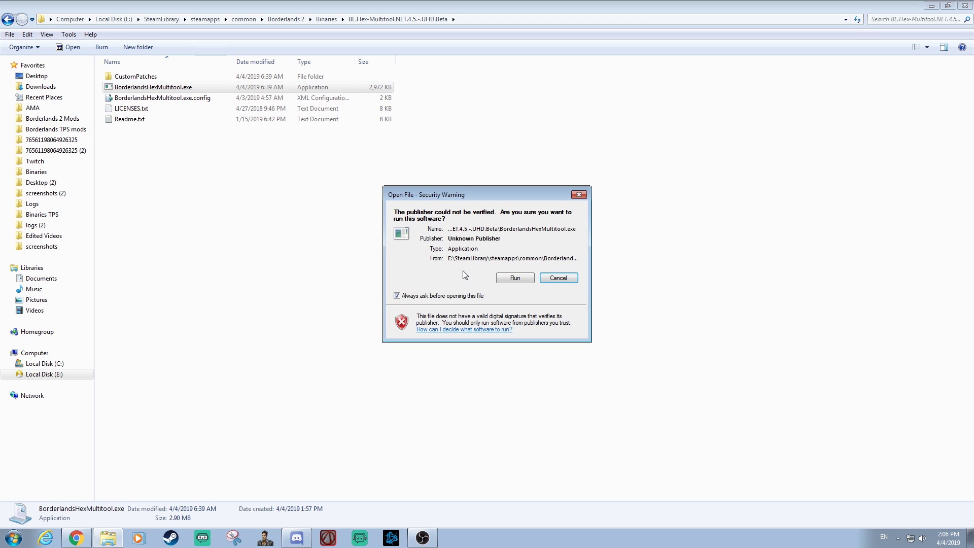
pyautogui.click(514, 279)
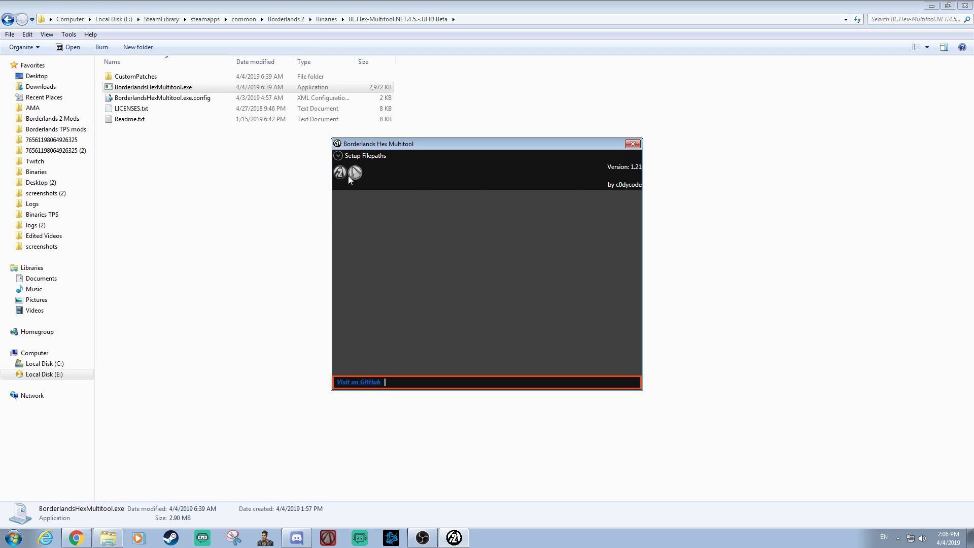
pyautogui.click(341, 157)
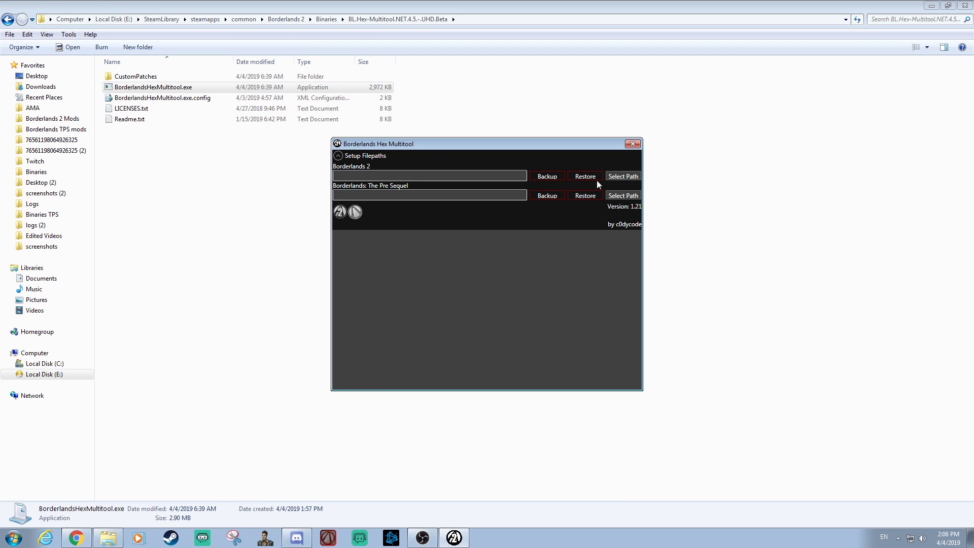
# - Set the Borderlands 2 path to E:\SteamLibrary\steamapps\common\Borderlands 2\Binaries\Win32\Borderlands2.exe
pyautogui.click(609, 176)
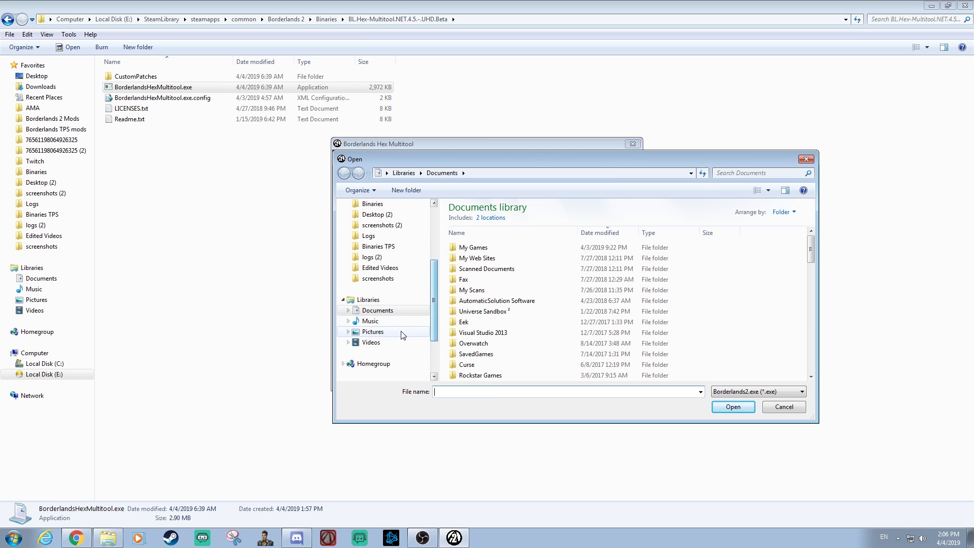
pyautogui.scroll(-2, 406, 315)
pyautogui.click(385, 342)
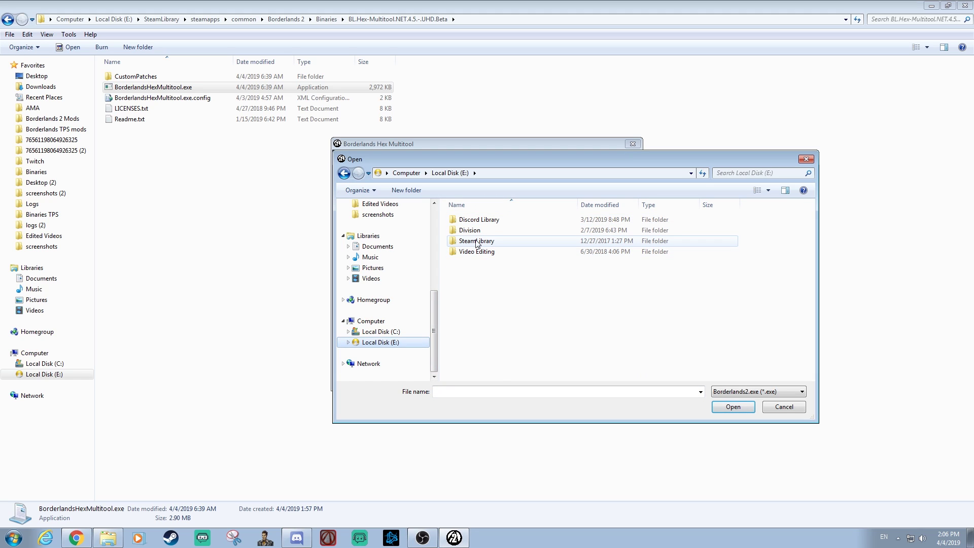
pyautogui.doubleClick(477, 242)
pyautogui.doubleClick(476, 219)
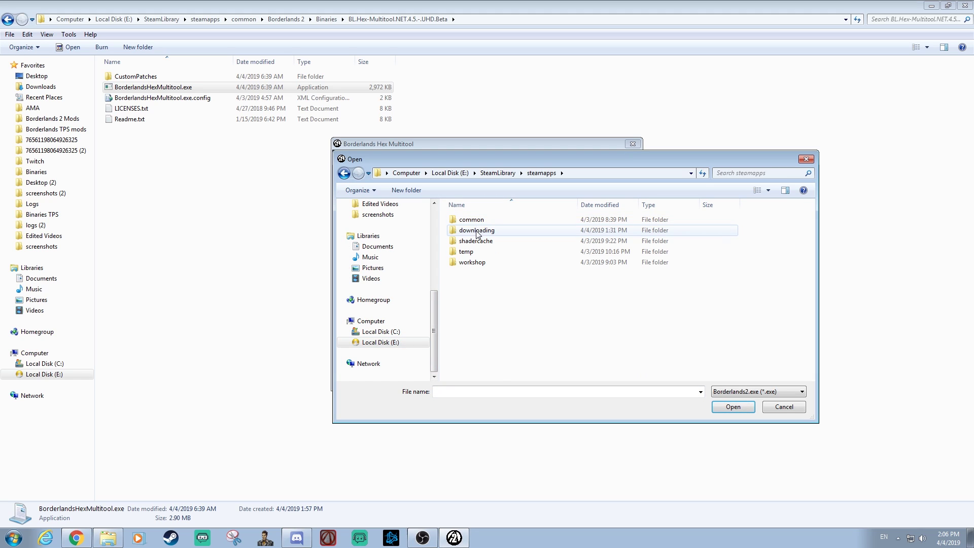
pyautogui.doubleClick(473, 220)
pyautogui.doubleClick(485, 231)
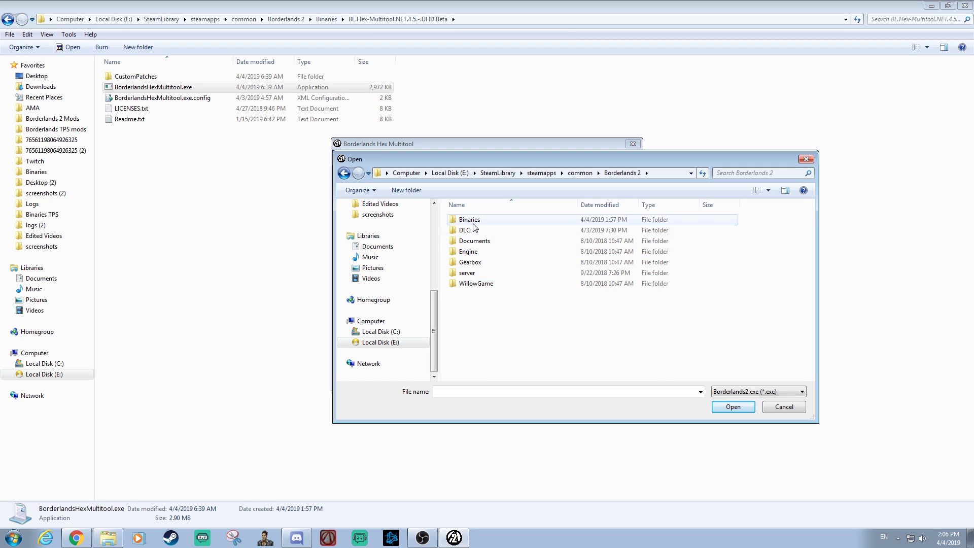
pyautogui.doubleClick(474, 223)
pyautogui.doubleClick(476, 231)
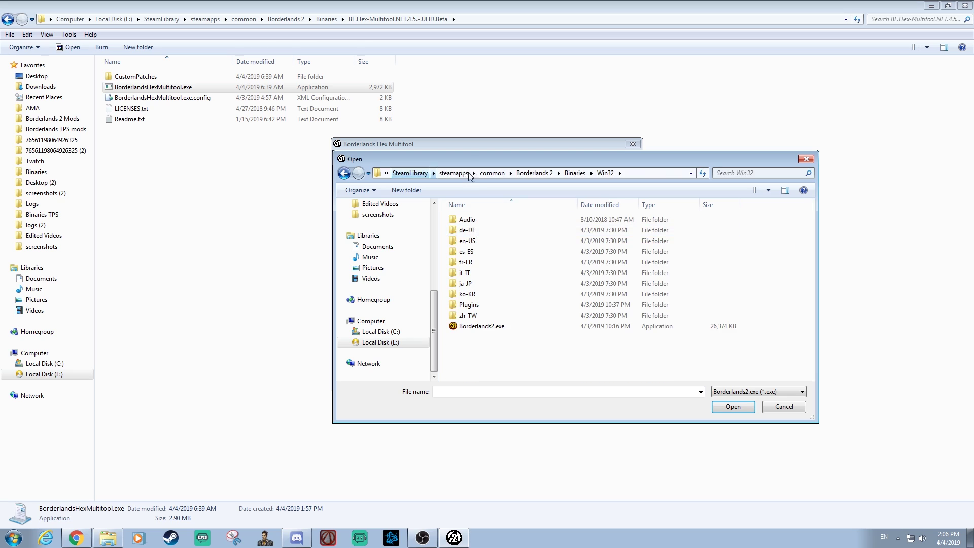
pyautogui.moveTo(469, 161)
pyautogui.mouseDown()
pyautogui.moveTo(468, 280)
pyautogui.moveTo(517, 351)
pyautogui.moveTo(516, 323)
pyautogui.moveTo(444, 181)
pyautogui.mouseUp()
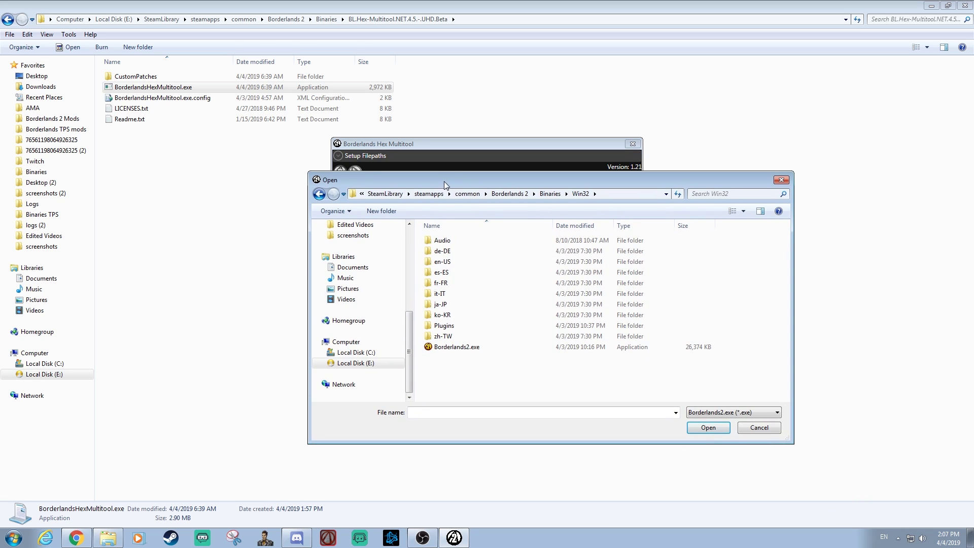
pyautogui.doubleClick(498, 345)
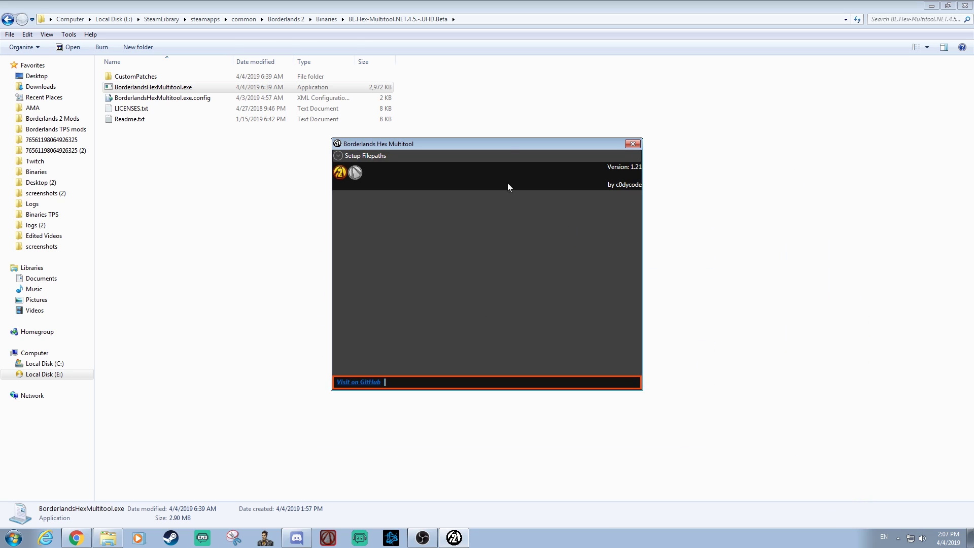
# - Patch Borderlands 2 to enable the console, replacing the Undefine key binding with F6
pyautogui.click(343, 174)
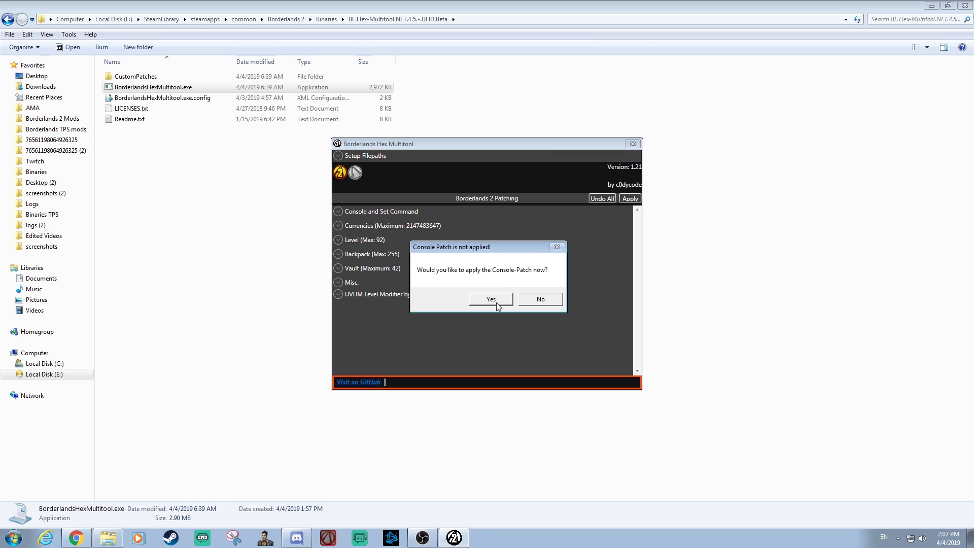
pyautogui.click(496, 300)
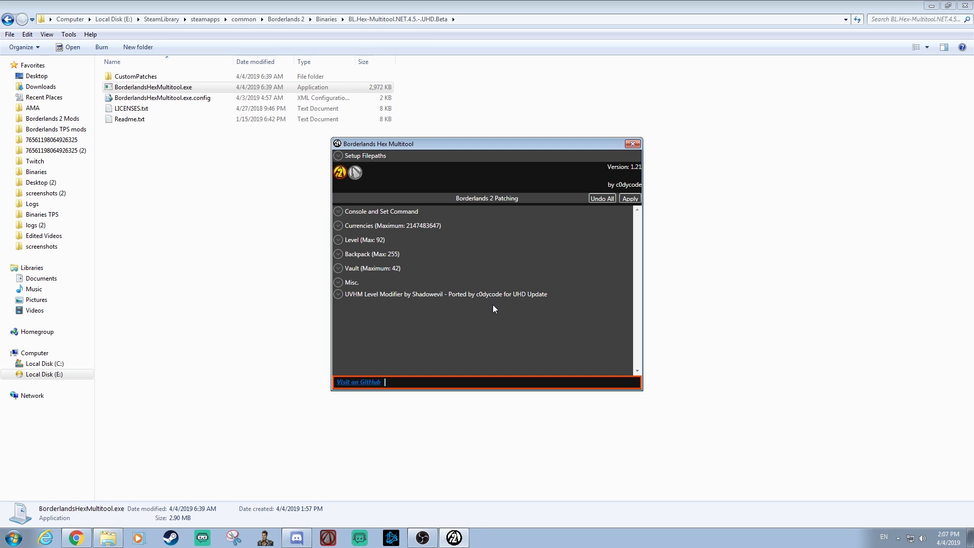
pyautogui.click(340, 211)
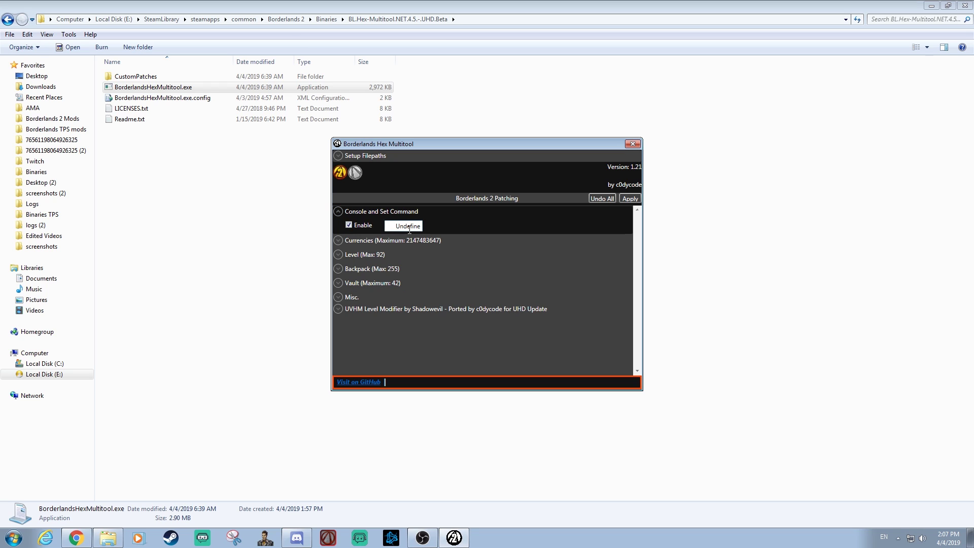
pyautogui.hotkey('ctrl', 'a')
pyautogui.press('BackSpace')
pyautogui.click(630, 199)
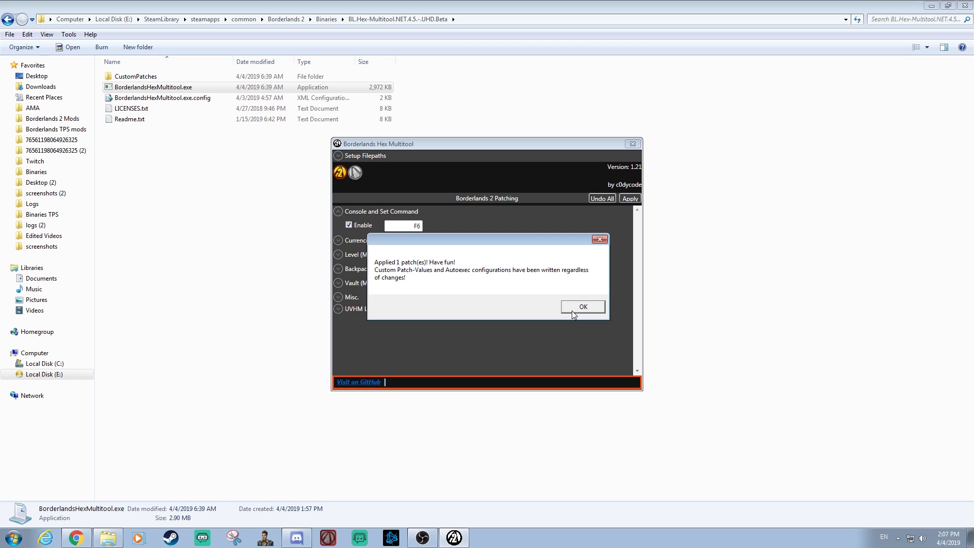
pyautogui.click(574, 309)
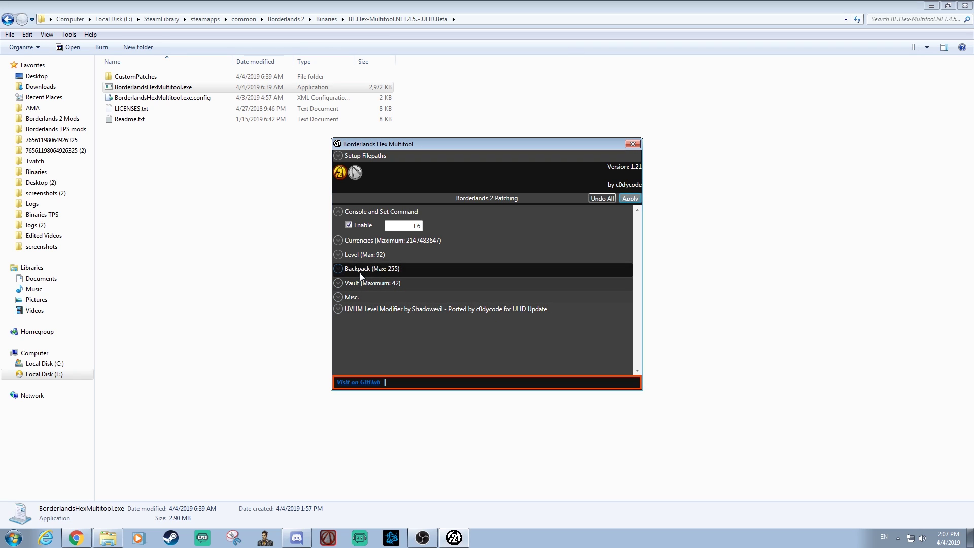
pyautogui.click(334, 213)
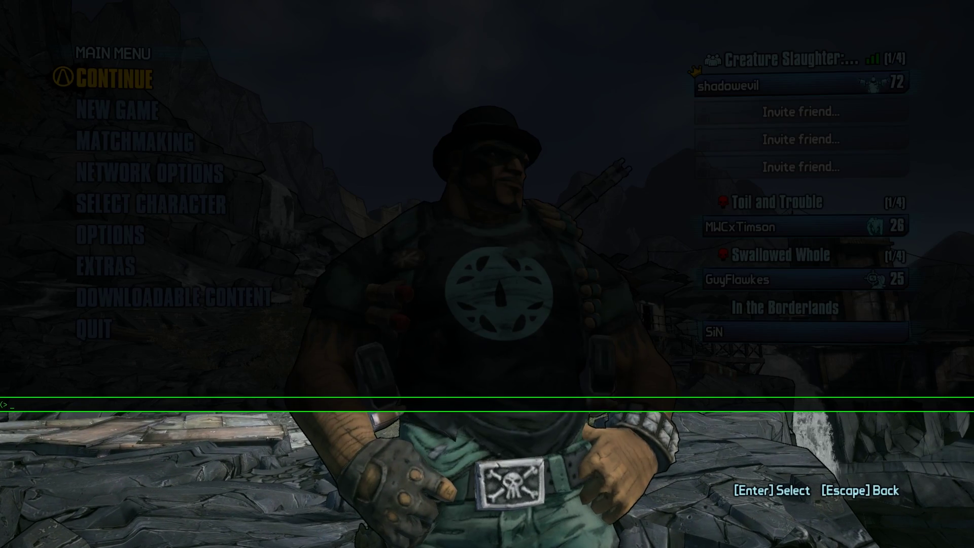
# - Try exec BLReborn1.blcmm and exec BLReborn1.txt in the console, then Alt+Tab out of the game
pyautogui.write('exe')
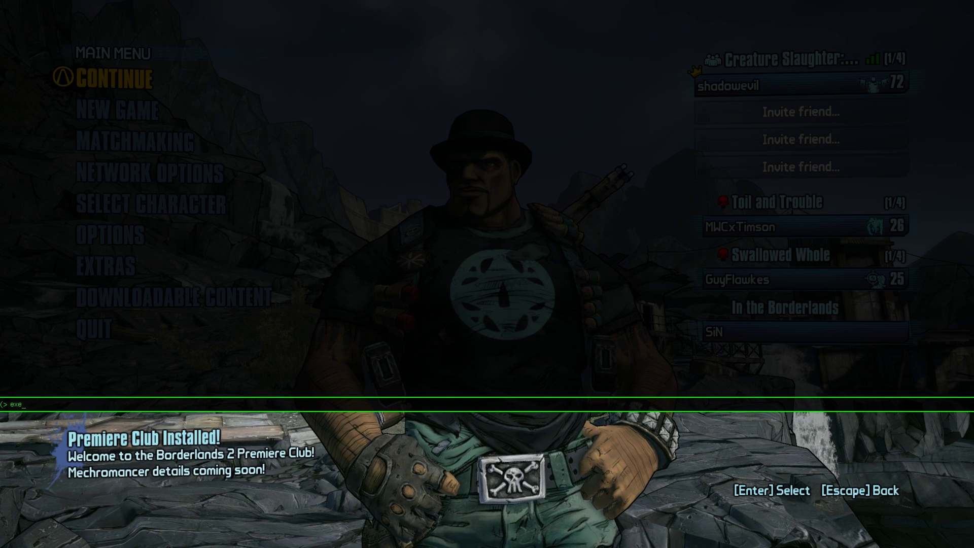
pyautogui.write('c BL')
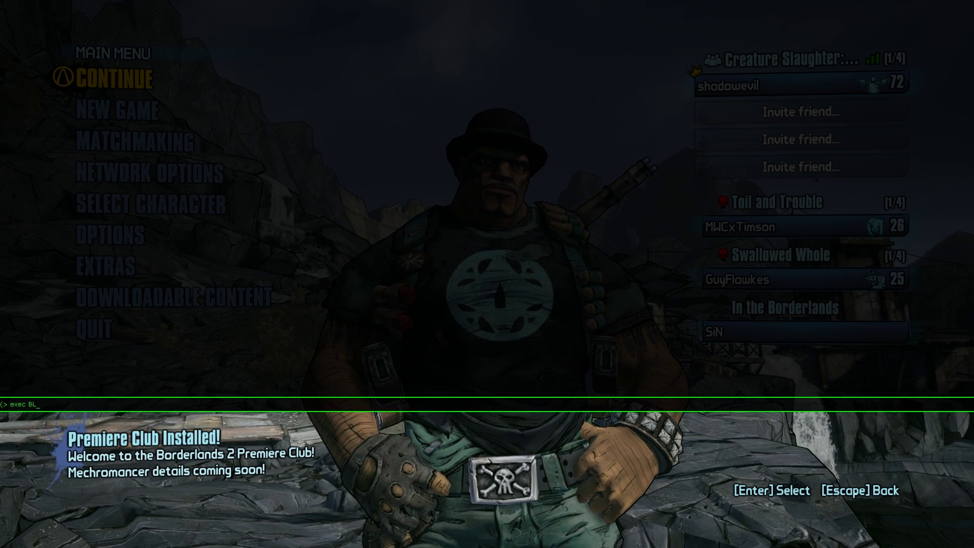
pyautogui.write('Reborn1.t')
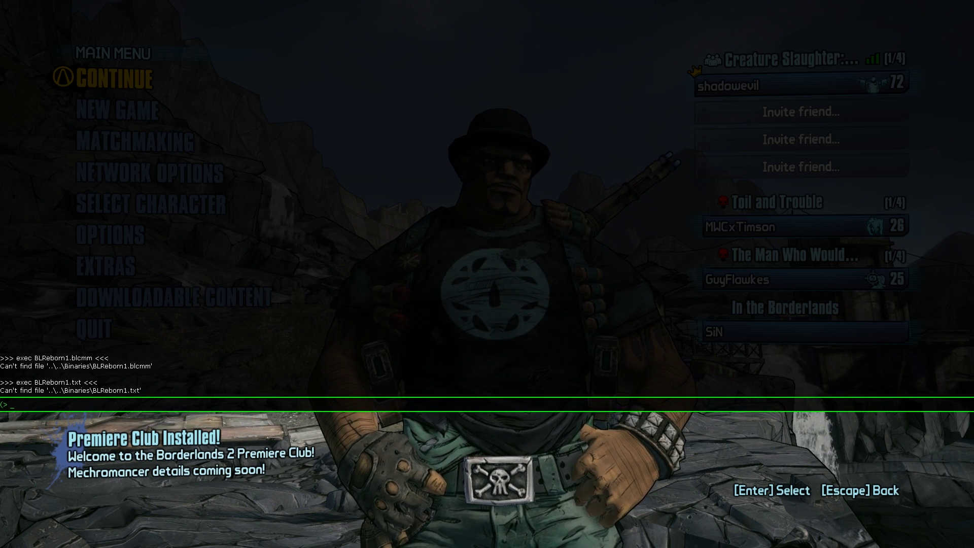
pyautogui.hotkey('alt', 'Tab')
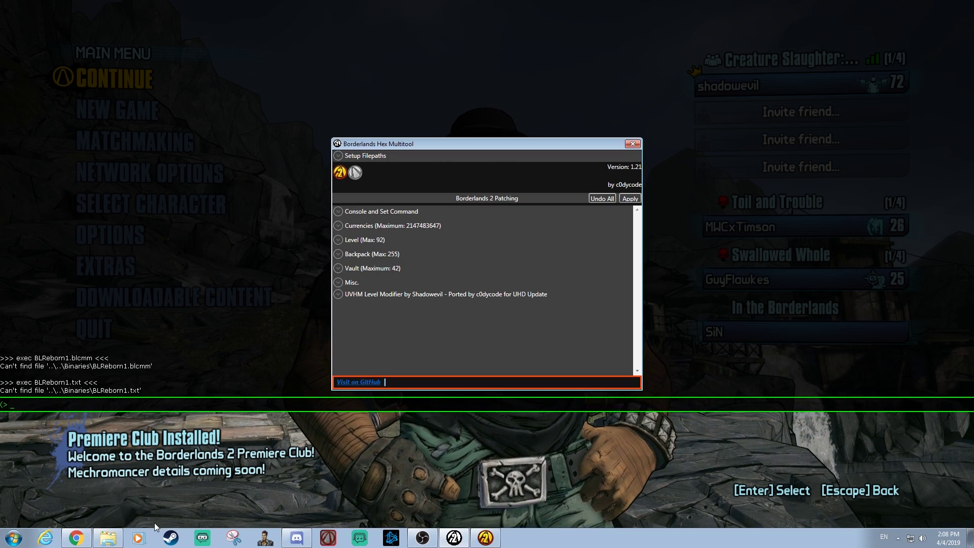
# - Find BL2Reborn1.txt in the Borderlands 2 Binaries folder in Explorer, then return to the game
pyautogui.click(113, 539)
pyautogui.click(325, 21)
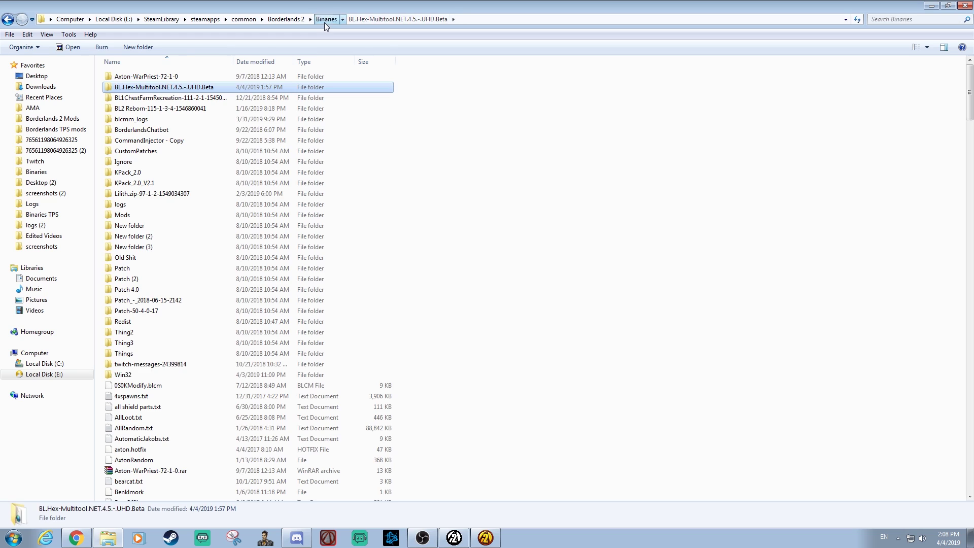
pyautogui.write('kpack_2.0_v')
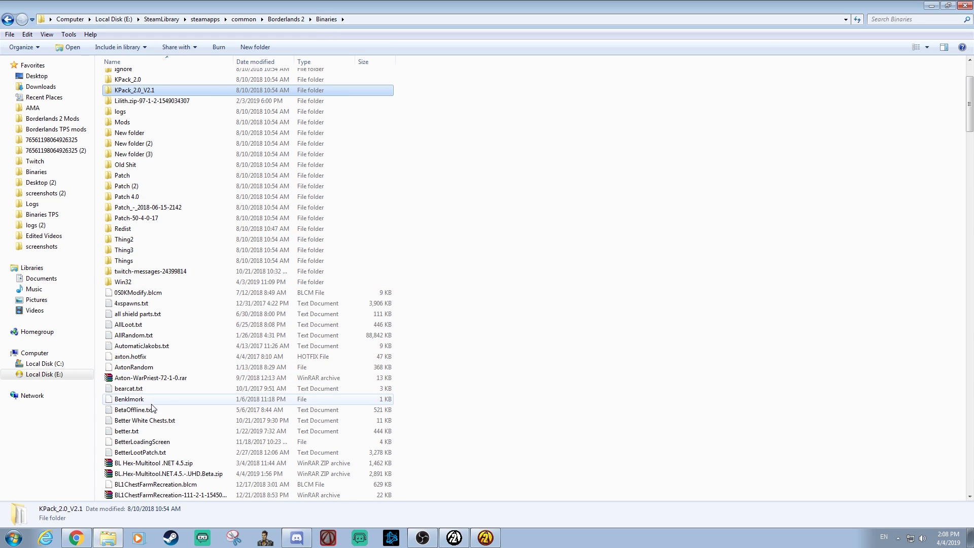
pyautogui.scroll(-6, 152, 408)
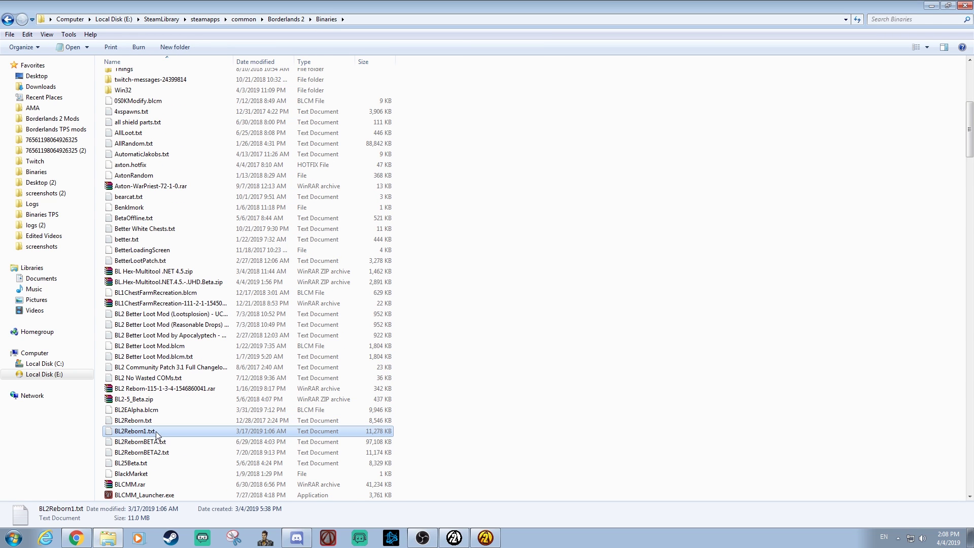
pyautogui.click(482, 542)
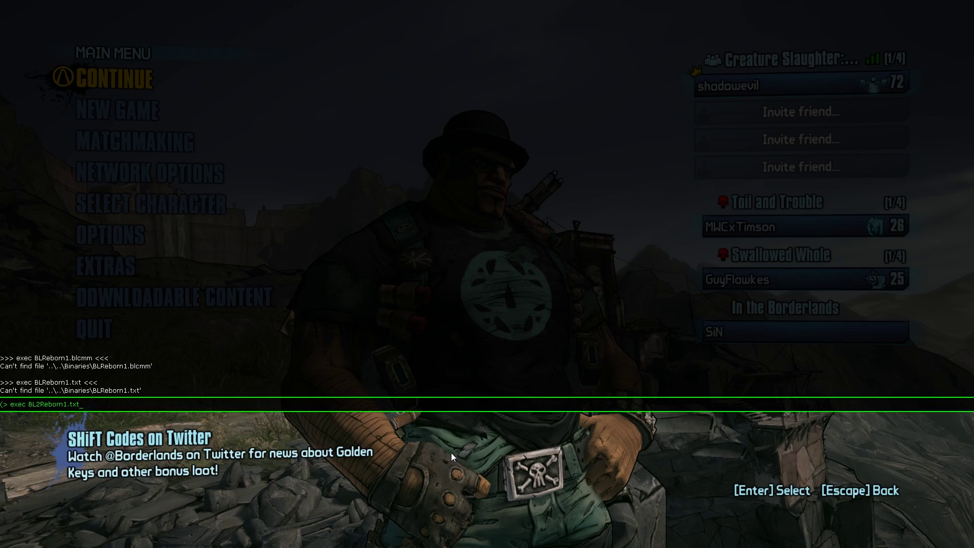
# - Run exec BL2Reborn1.txt, continue the saved game, and launch at Overpower level 8
pyautogui.press('Return')
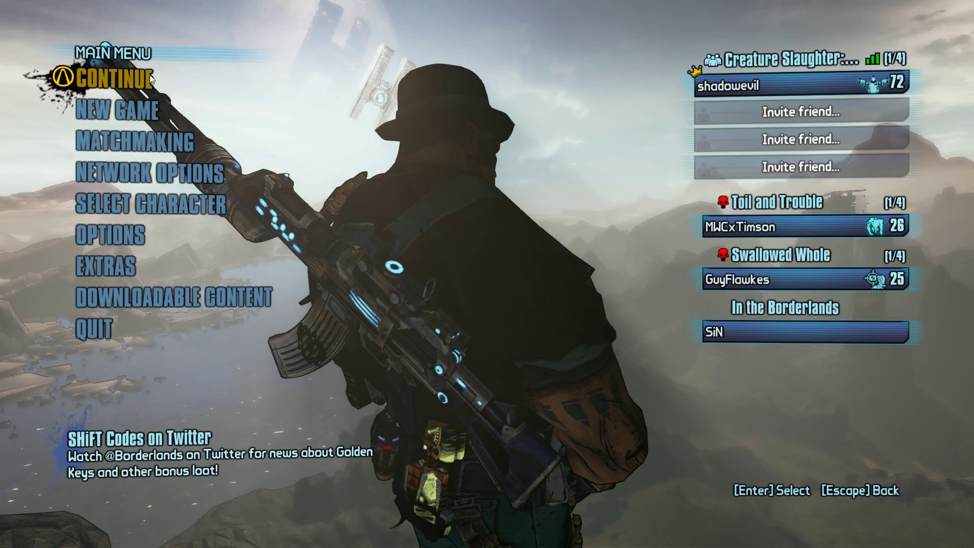
pyautogui.click(150, 74)
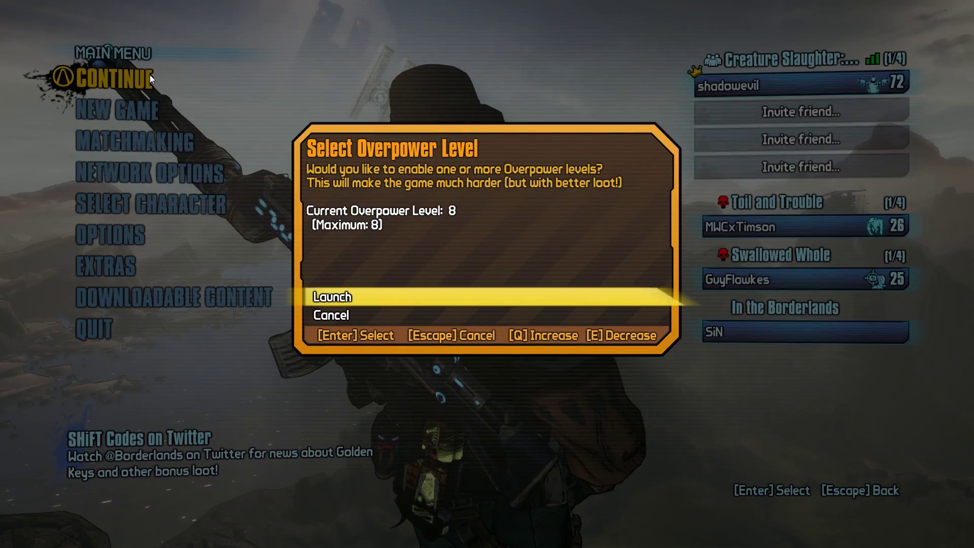
pyautogui.press('Return')
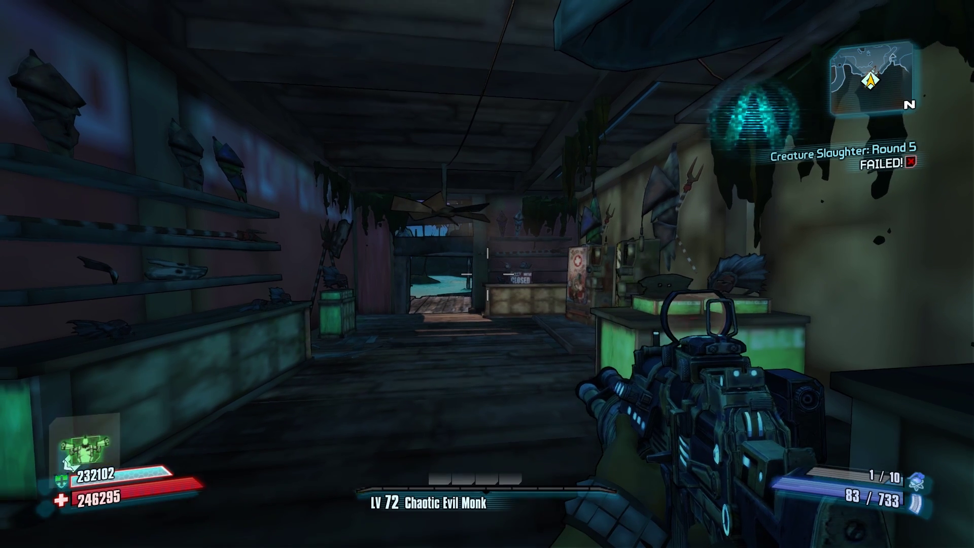
pyautogui.press('i')
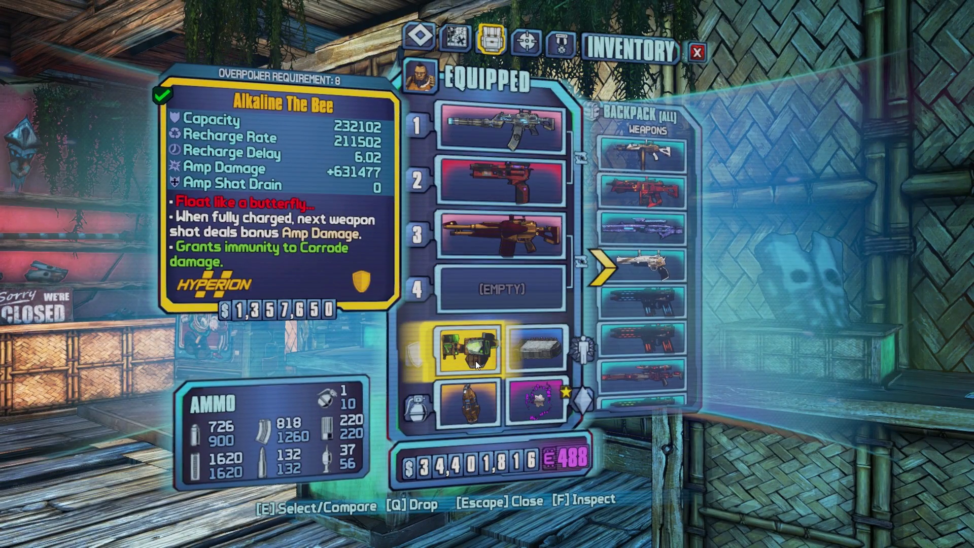
# - View the skill tree and map, then compare class mods against the equipped one
pyautogui.click(528, 41)
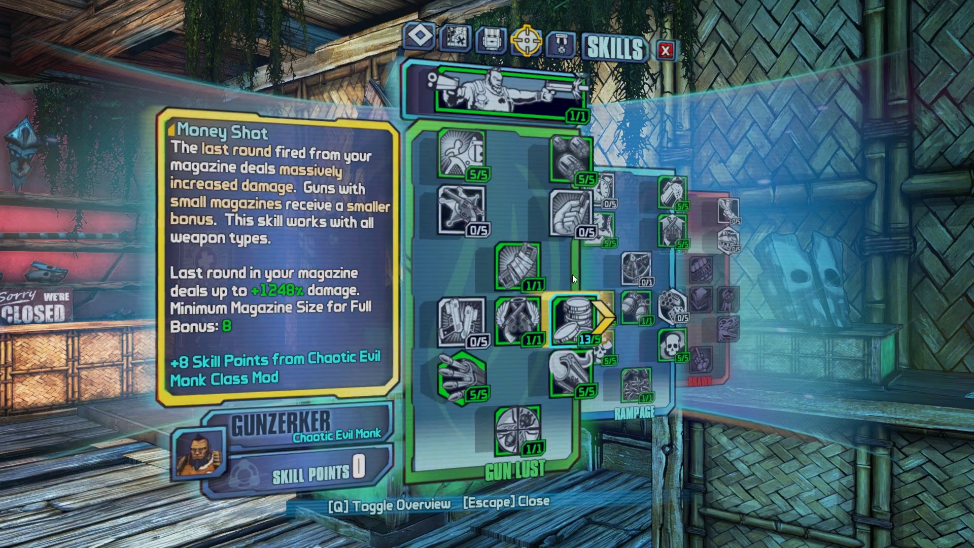
pyautogui.click(457, 40)
pyautogui.click(488, 43)
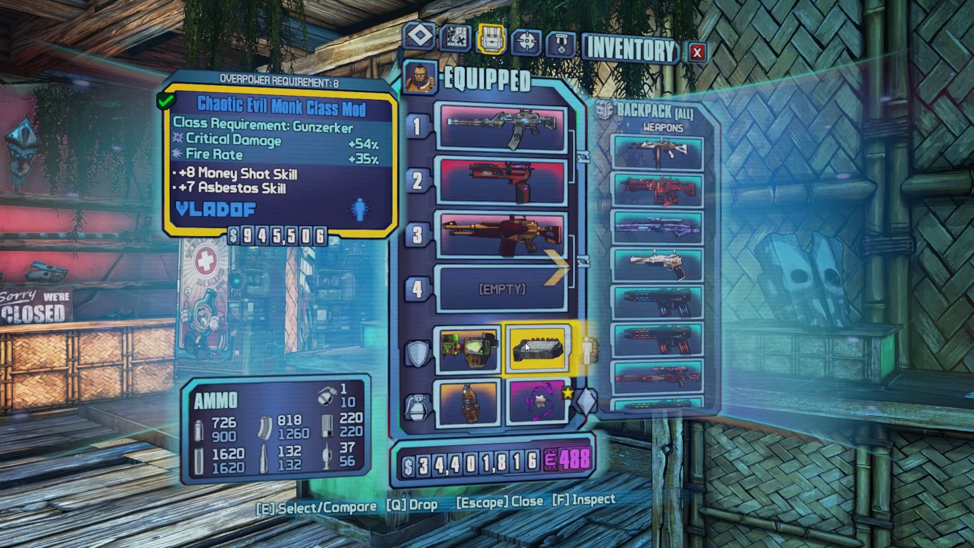
pyautogui.click(526, 341)
pyautogui.press('Escape')
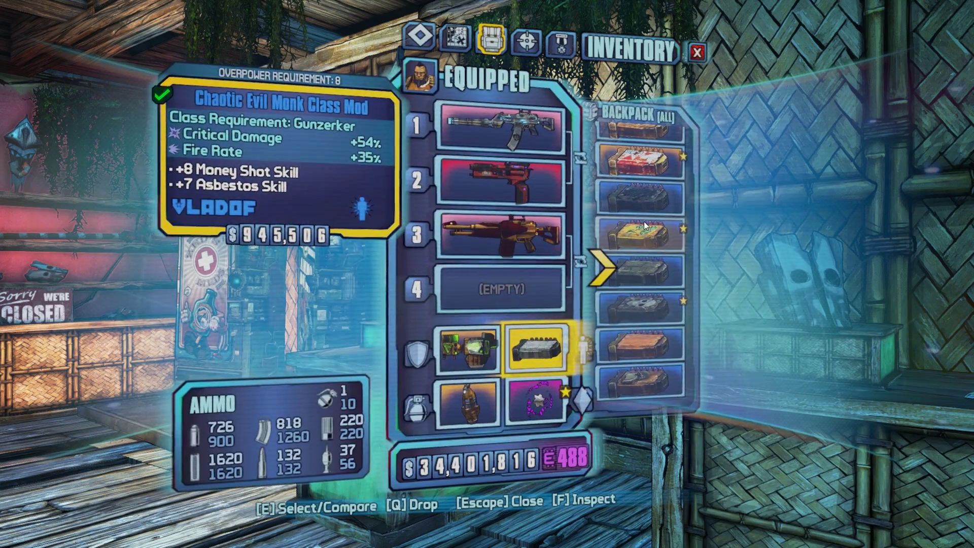
# - Scroll through the backpack items, close the inventory, walk forward, and pause the game
pyautogui.scroll(-12, 643, 219)
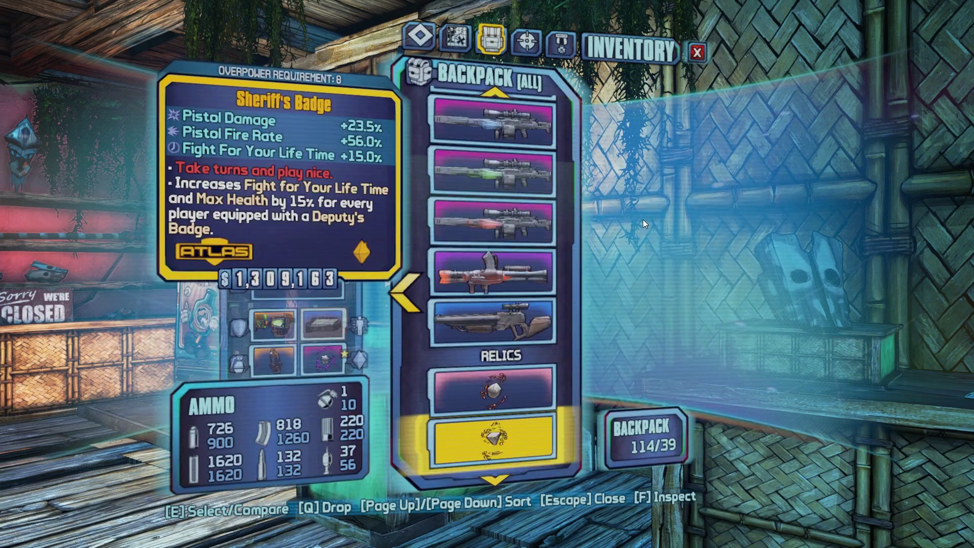
pyautogui.scroll(8, 644, 220)
pyautogui.scroll(15, 643, 220)
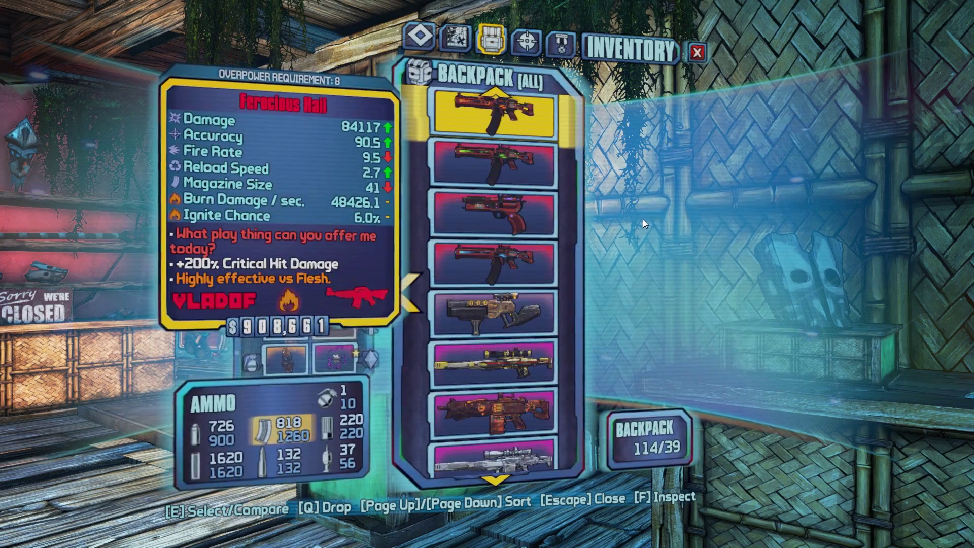
pyautogui.scroll(4, 643, 219)
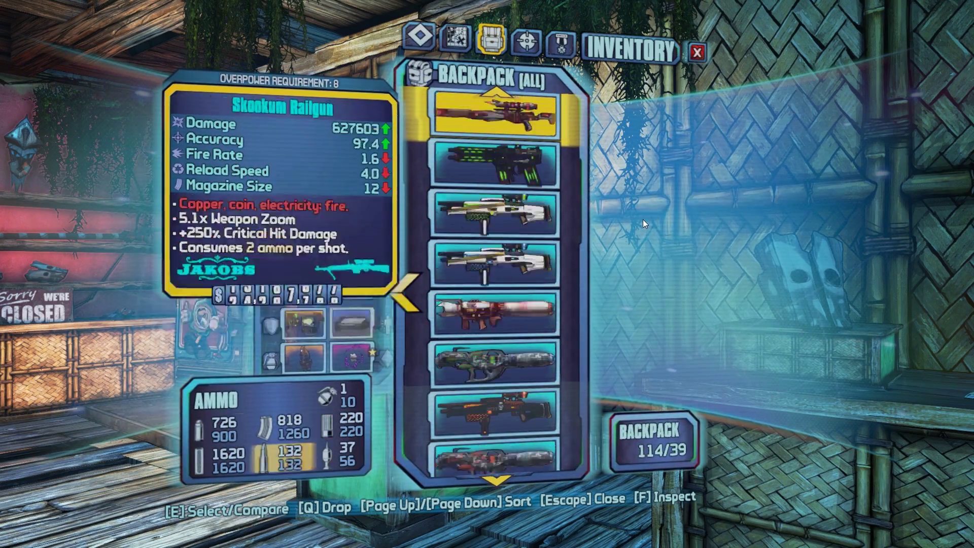
pyautogui.scroll(-9, 643, 219)
pyautogui.scroll(-10, 643, 219)
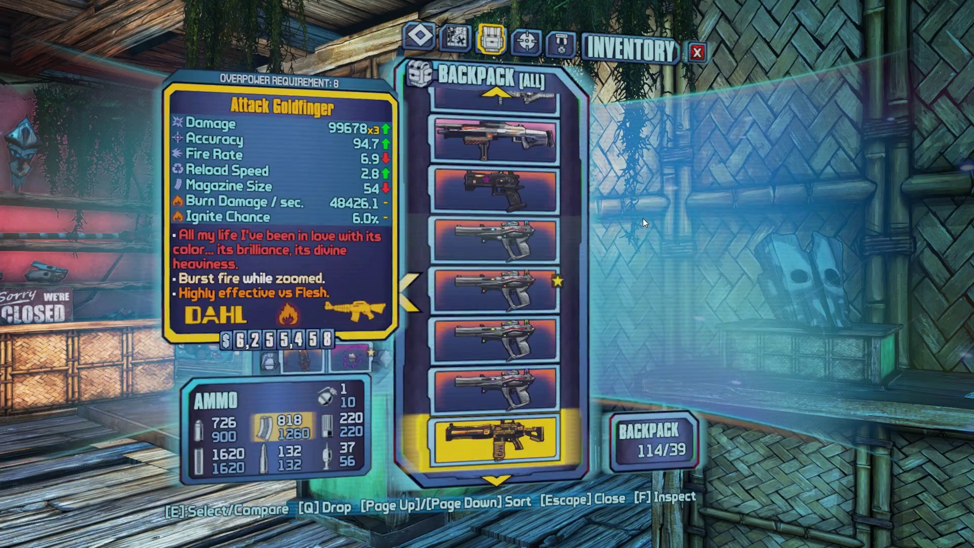
pyautogui.scroll(-20, 643, 218)
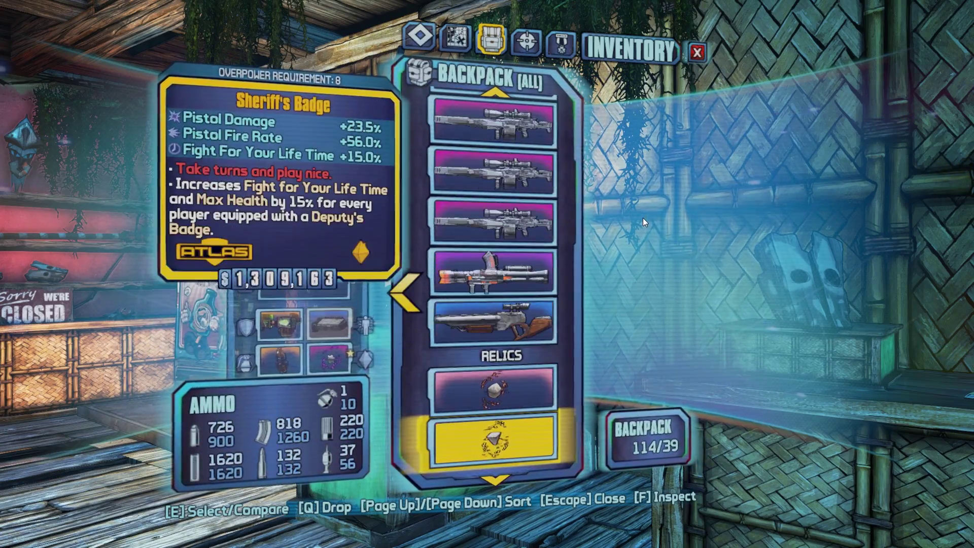
pyautogui.press('Escape')
pyautogui.press('w')
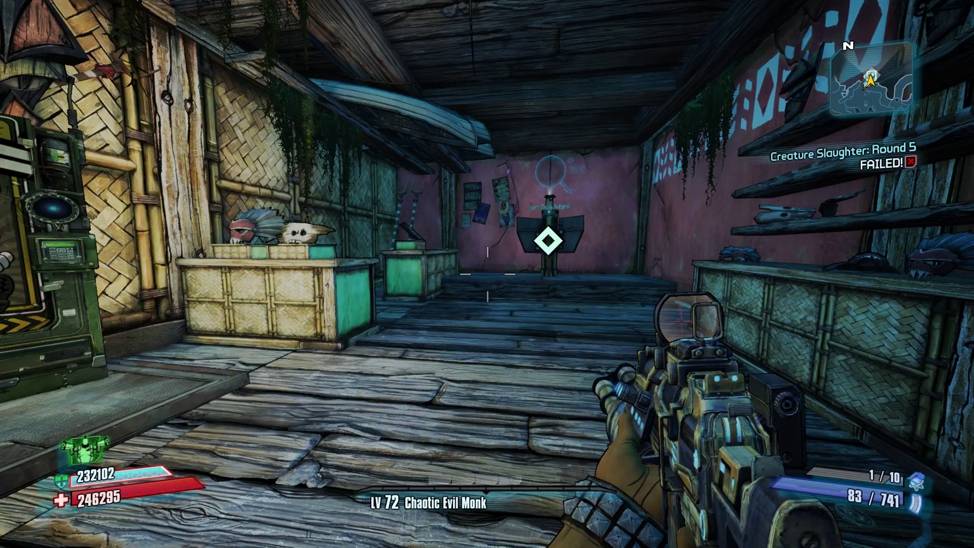
pyautogui.press('Escape')
# - Quit the current game from the pause menu using Save and Quit
pyautogui.click(155, 215)
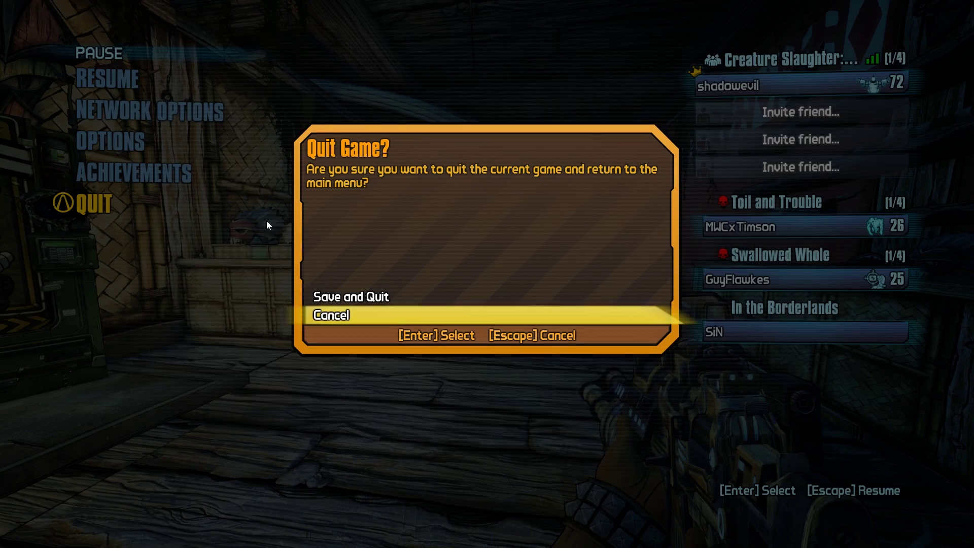
pyautogui.click(348, 296)
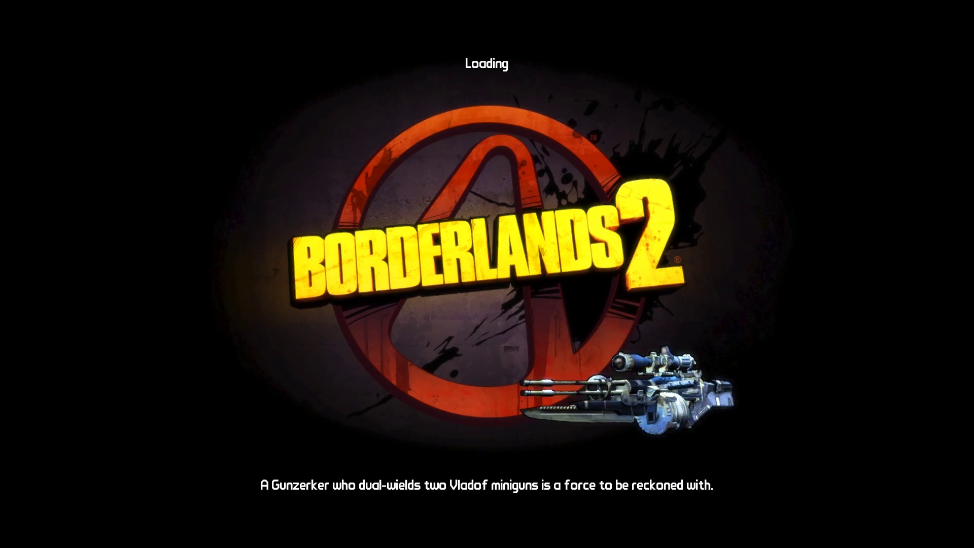